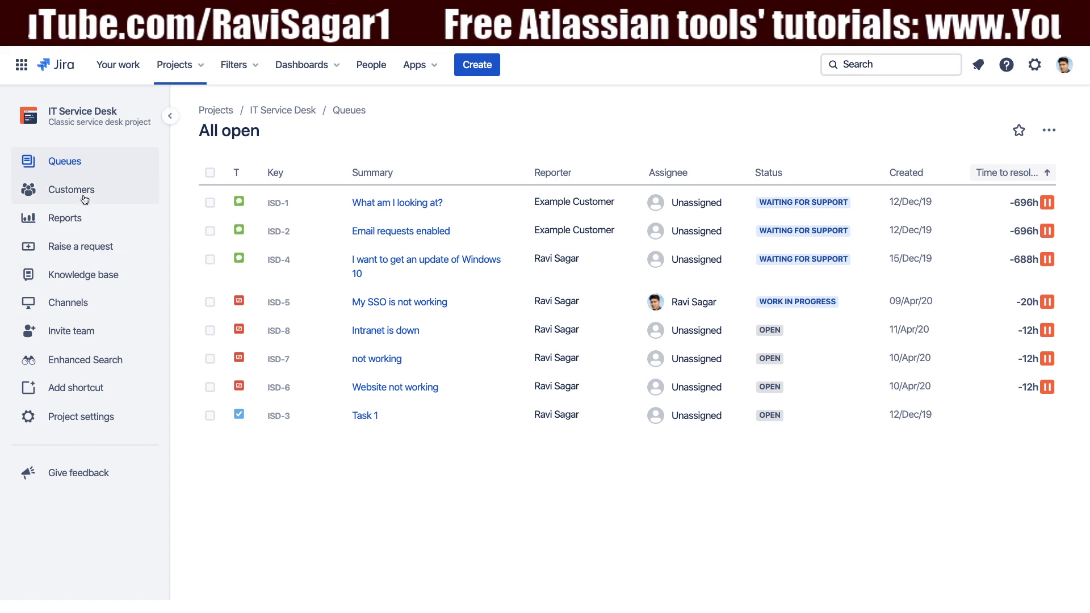
Go to the IT Service Desk project's Customer permissions and bring up the 'change the Global settings' link menu
left_click(96, 417)
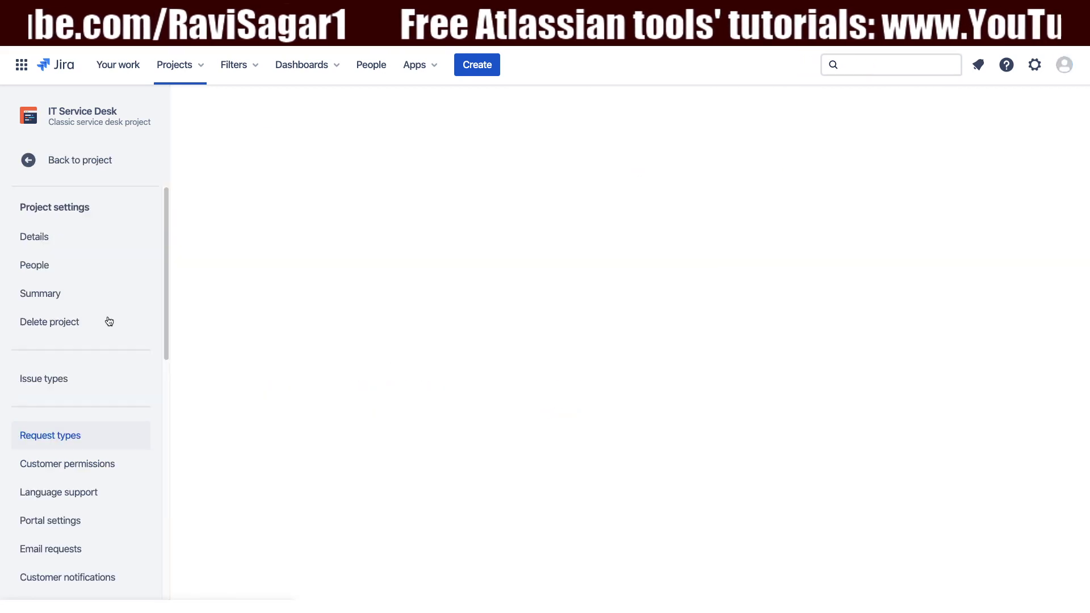
scroll(105, 378, "down", 2)
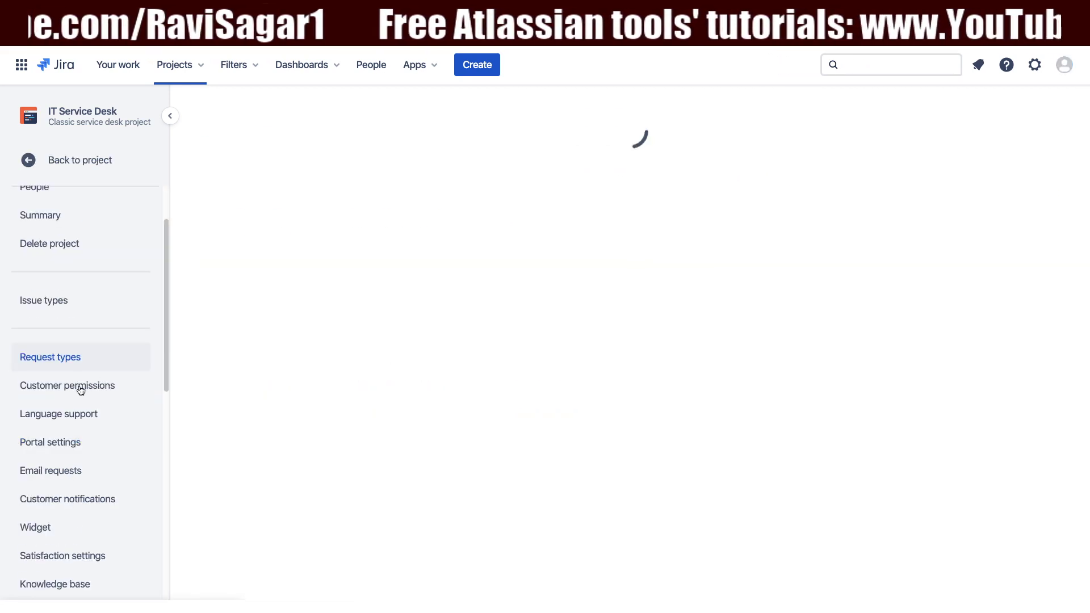
scroll(74, 390, "up", 2)
left_click(61, 467)
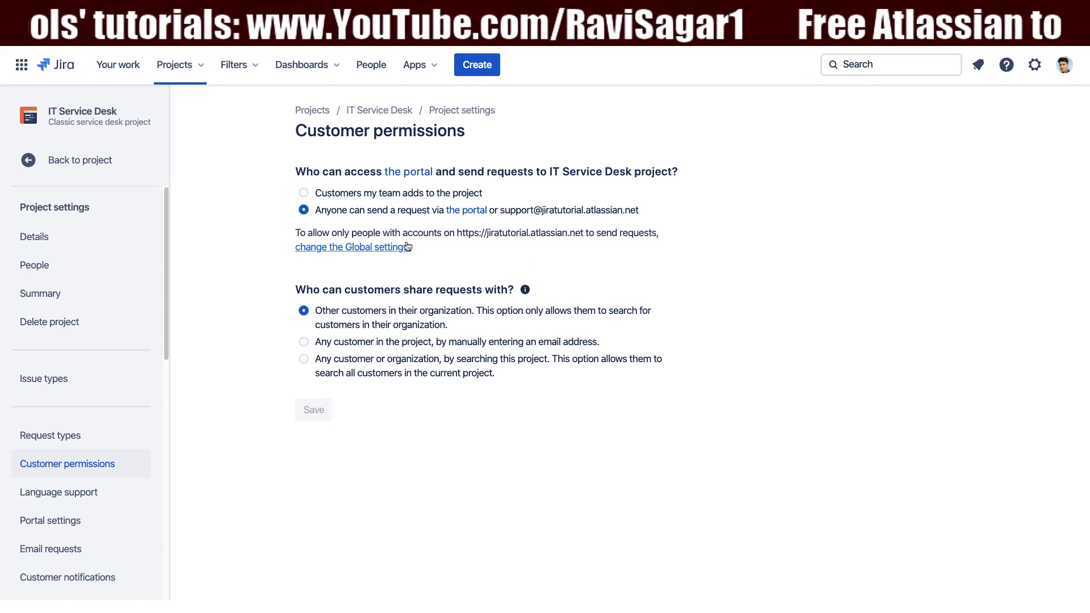
right_click(357, 250)
Open the Global settings link in a new tab and highlight the organization-only and search-all-customers sharing options
left_click(370, 256)
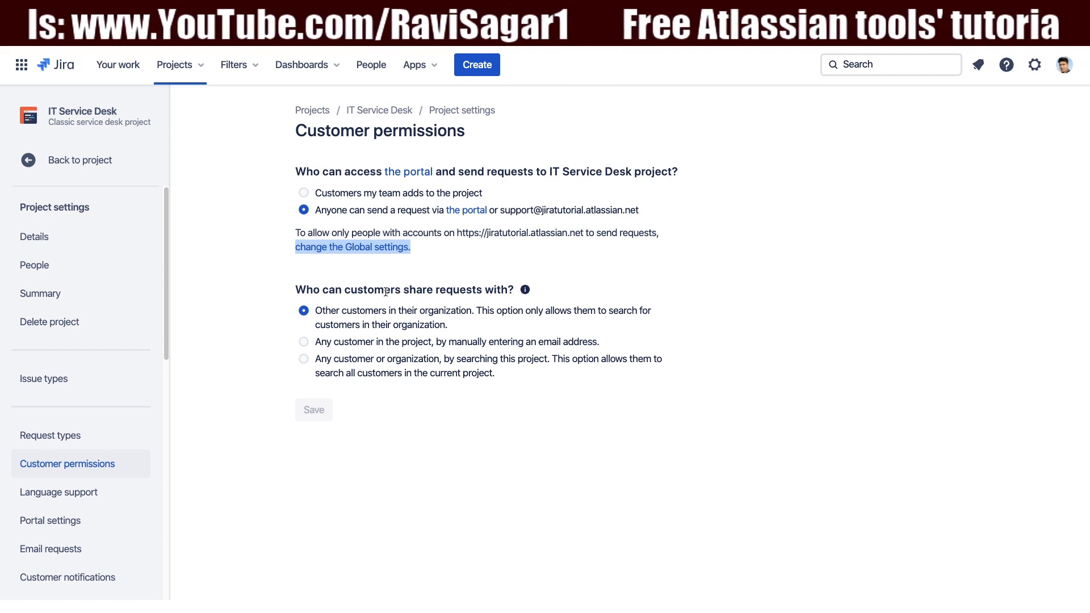
left_click_drag(356, 311, 456, 314)
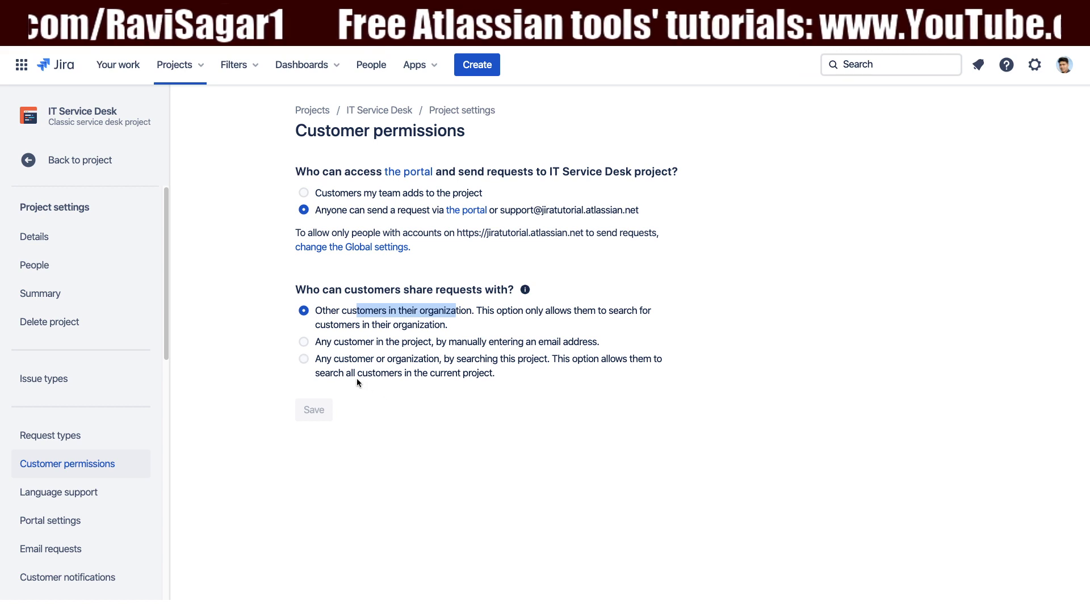
left_click_drag(344, 373, 420, 373)
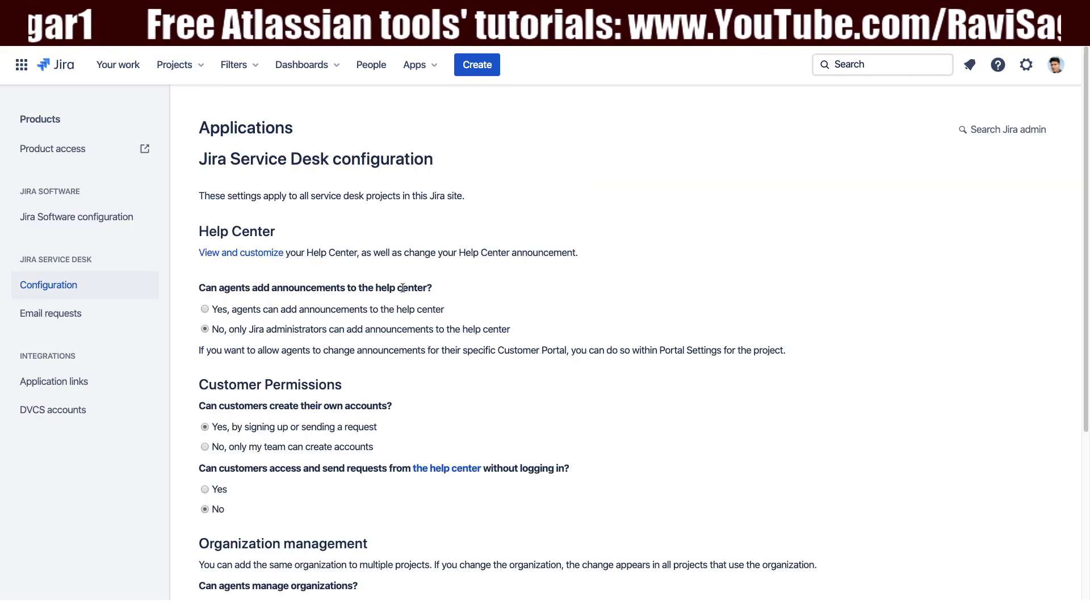
Review the site-wide Customer Permissions section and highlight the question about customers creating their own accounts
scroll(403, 288, "down", 1)
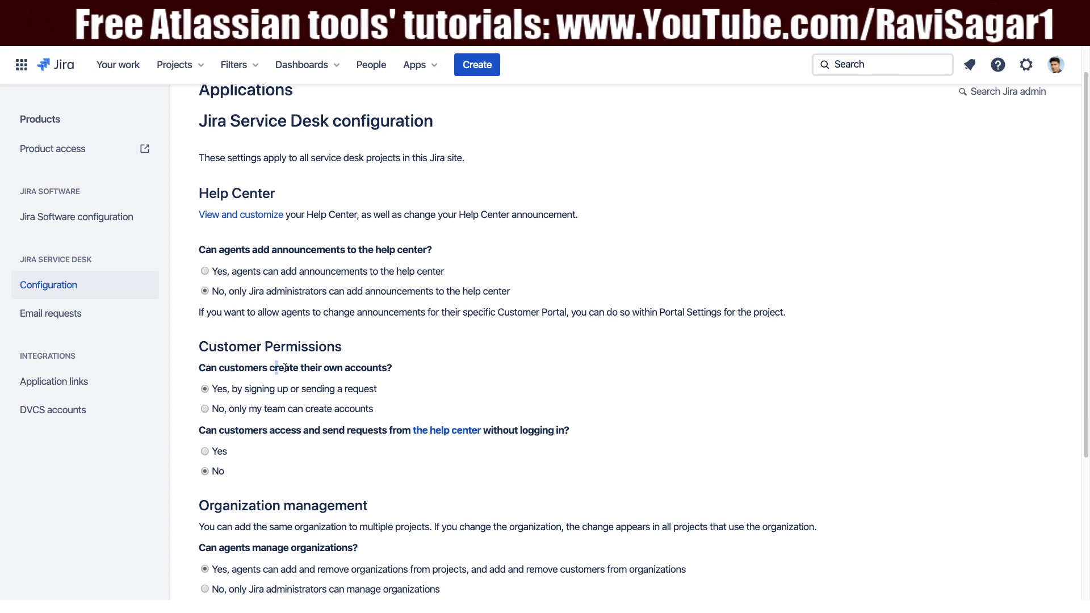
left_click_drag(274, 368, 337, 368)
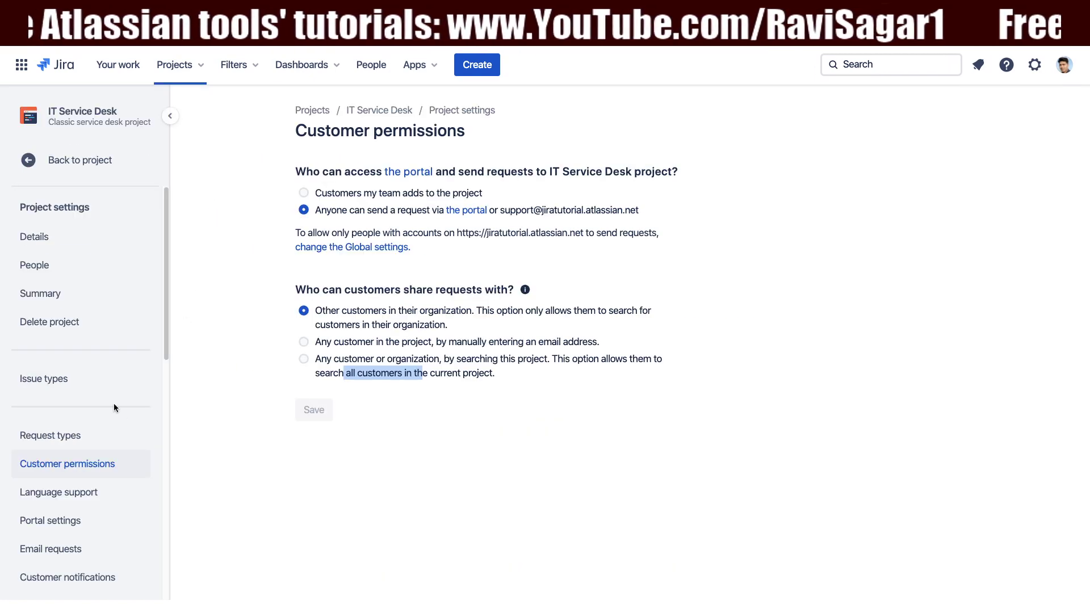
Open the IT Service Desk Customer notifications page, all notifications enabled, and highlight its title
scroll(83, 403, "down", 3)
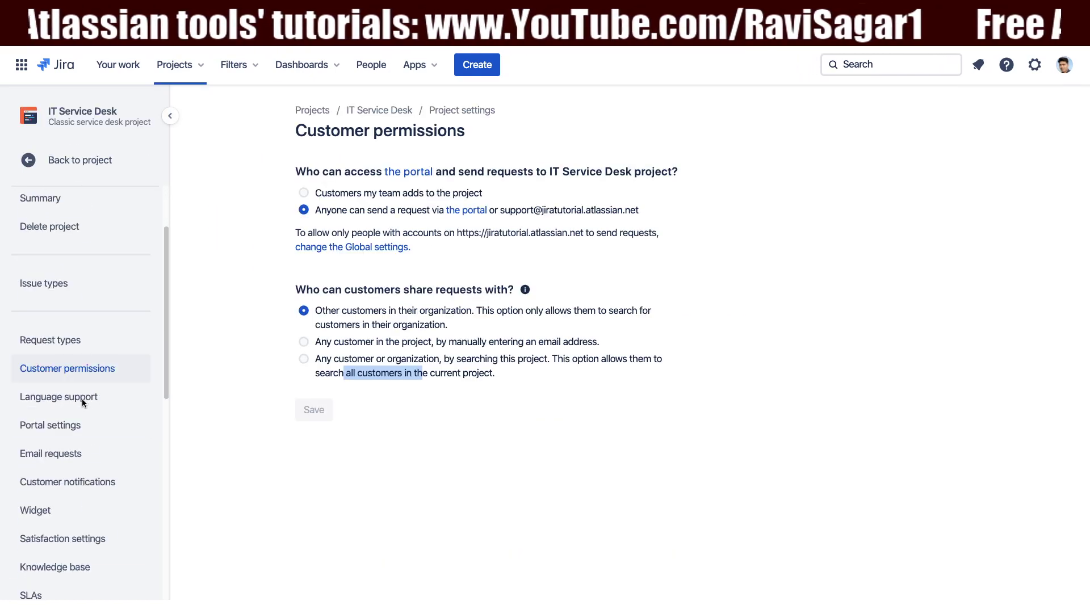
scroll(83, 403, "down", 5)
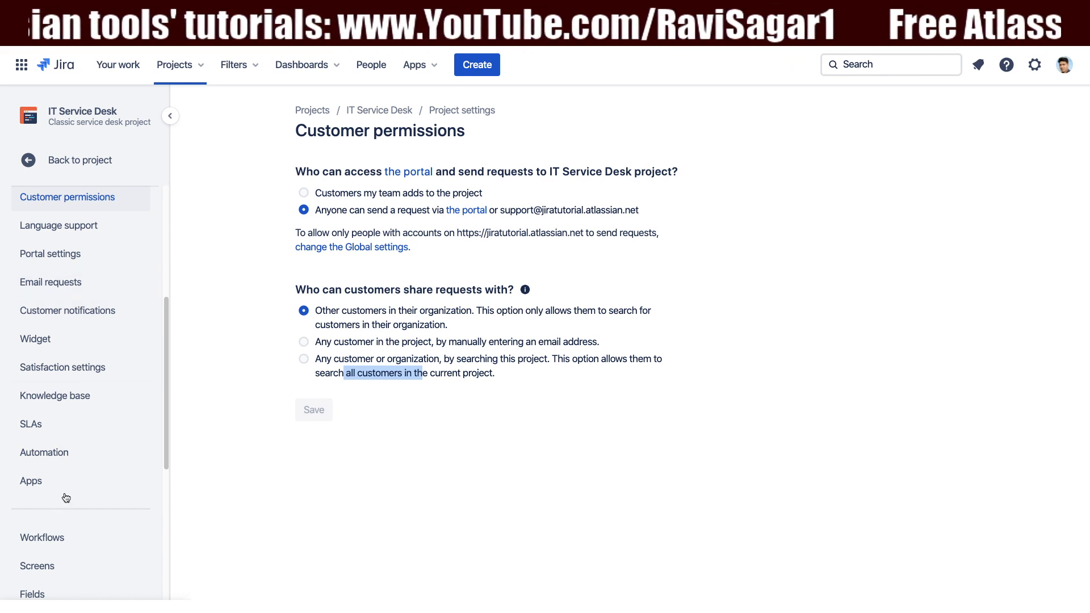
left_click(82, 315)
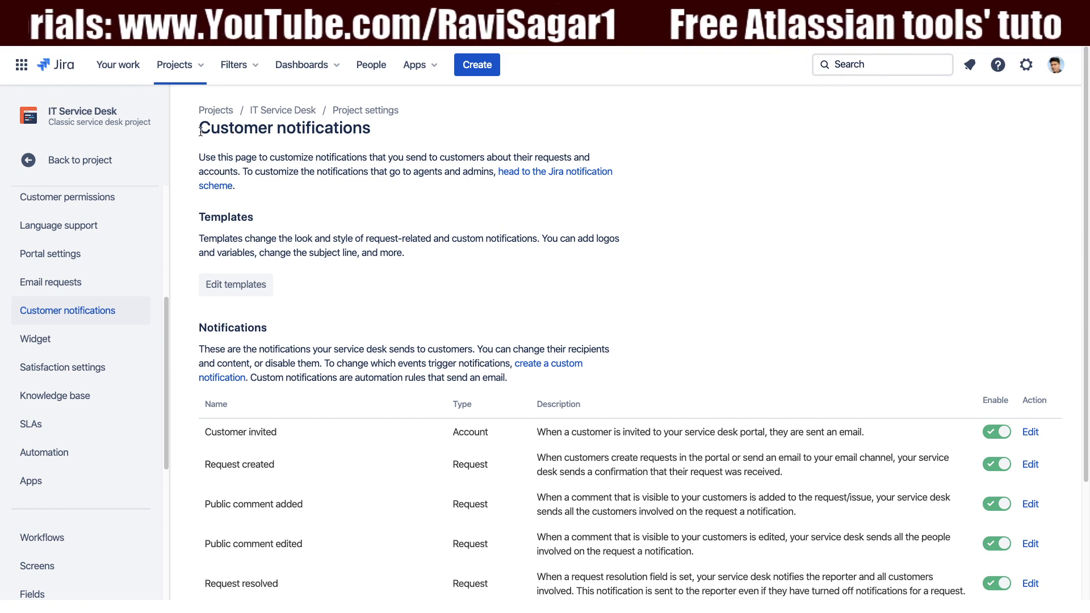
left_click_drag(199, 129, 400, 126)
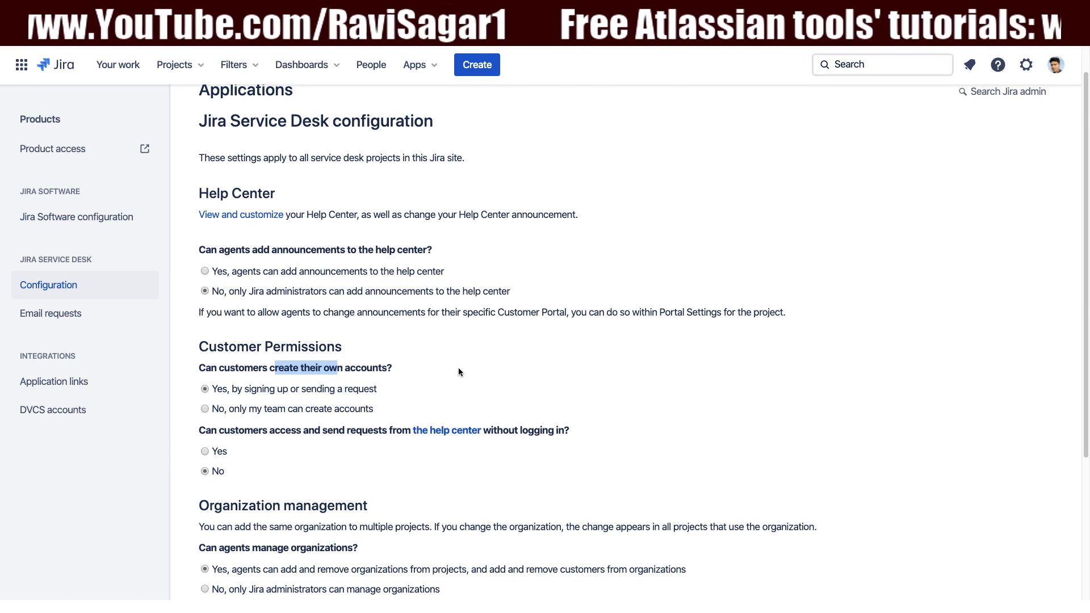
Find the site-wide Notifications section and highlight the question on customers receiving Jira notifications
scroll(462, 367, "down", 3)
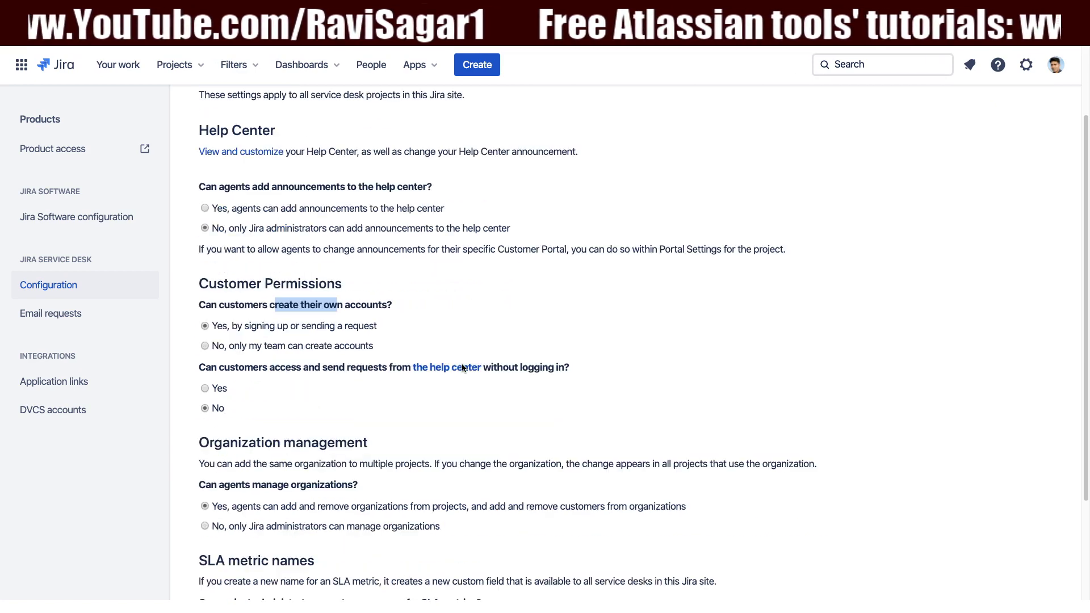
scroll(462, 368, "down", 1)
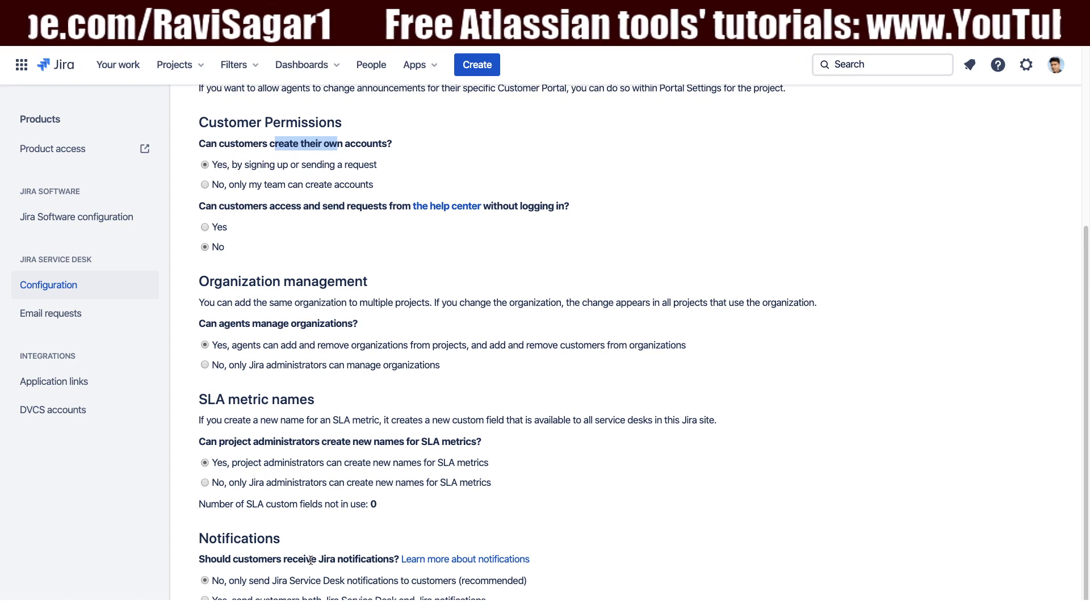
double_click(369, 560)
triple_click(369, 559)
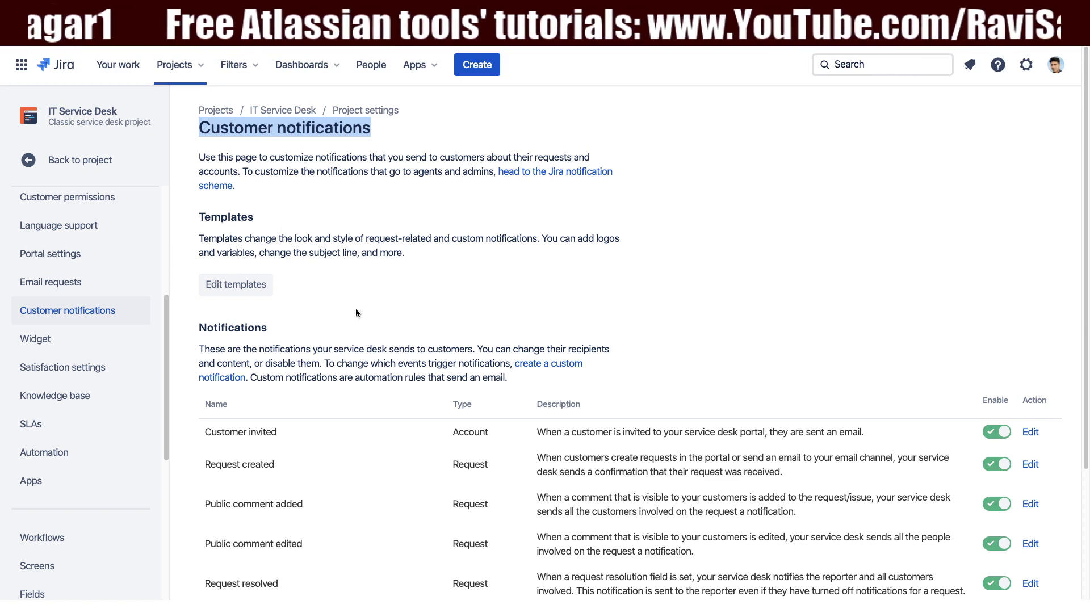
Open the Customer invited email, add blank lines after its text, then cancel without saving
scroll(353, 308, "down", 2)
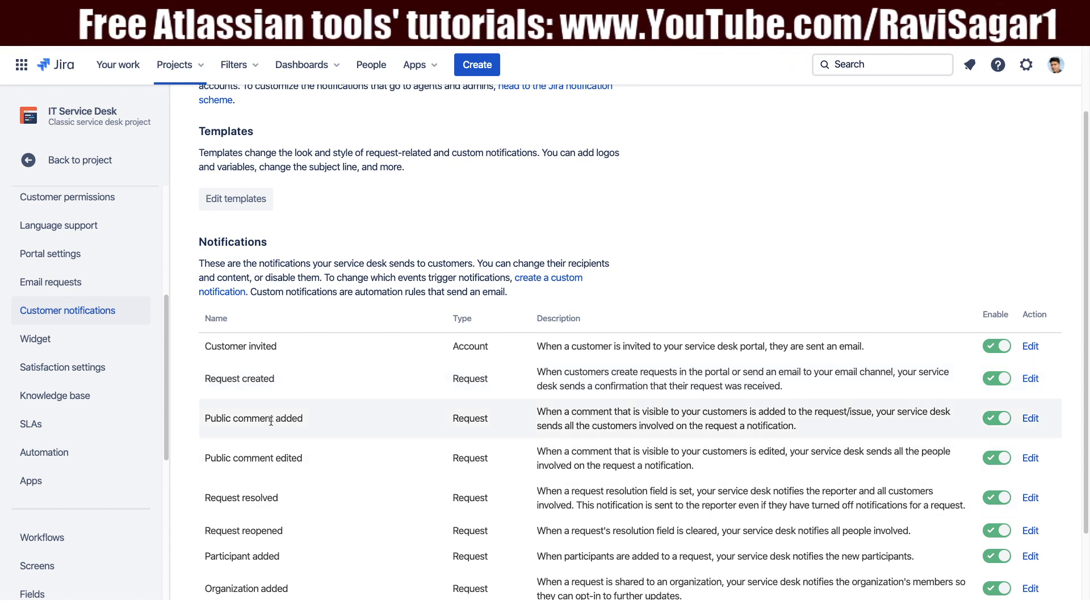
scroll(267, 420, "down", 1)
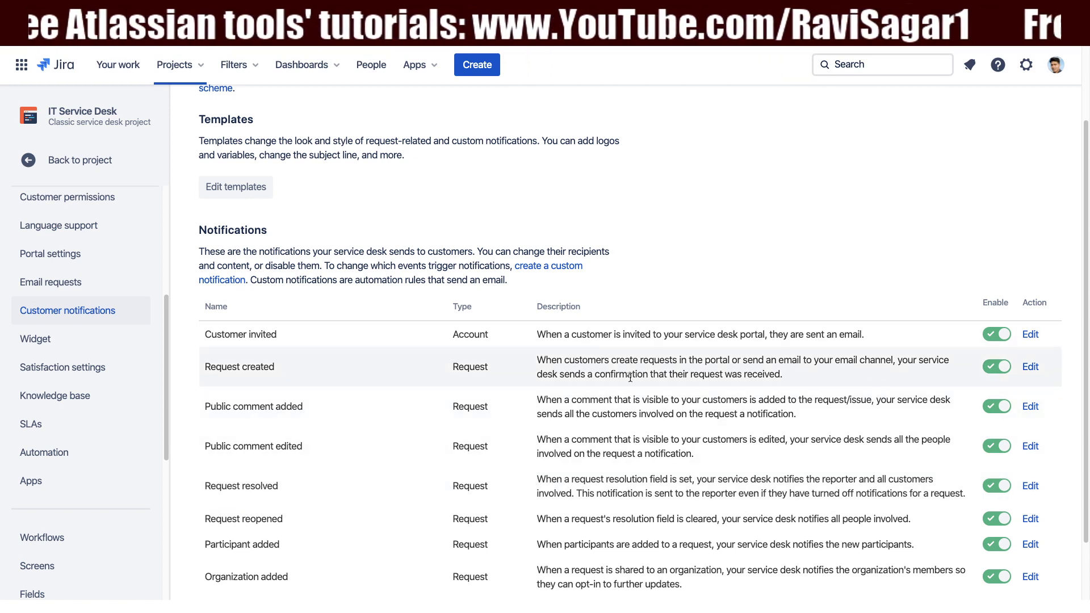
left_click(1030, 335)
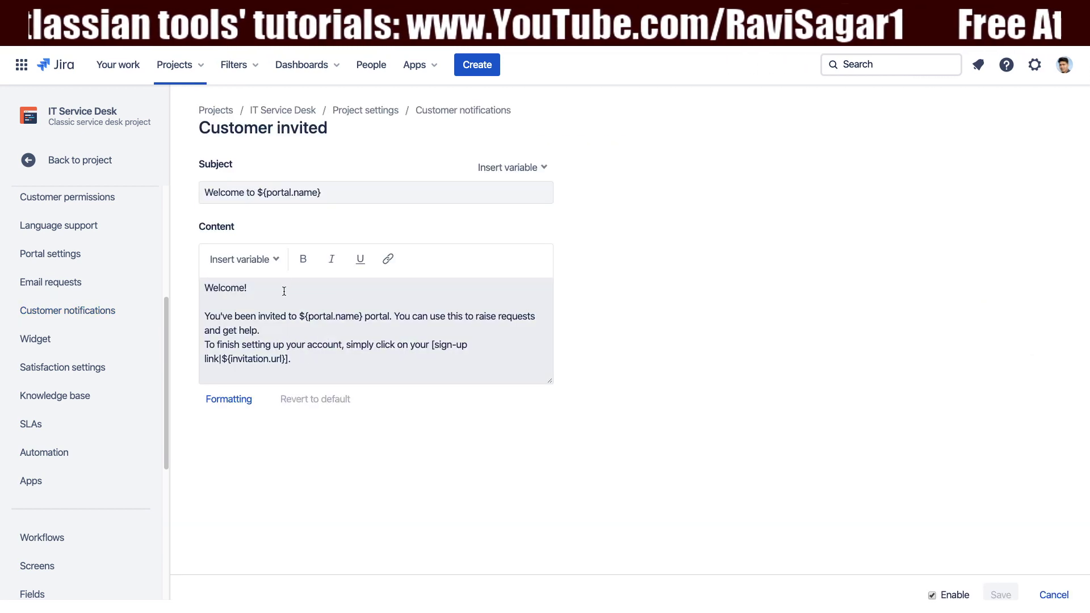
left_click(302, 362)
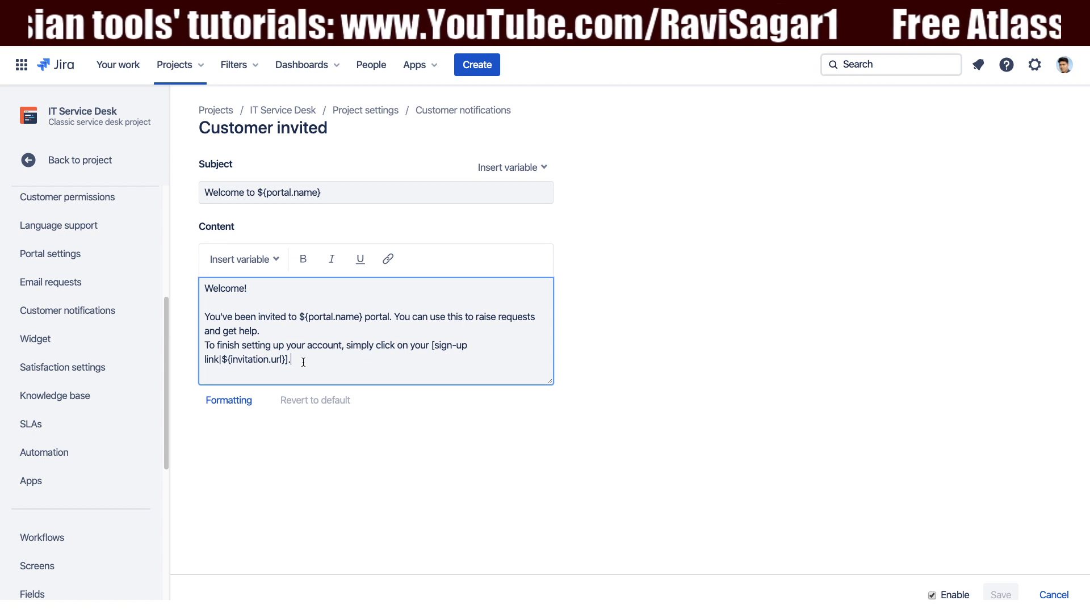
key("Return")
key("Return")
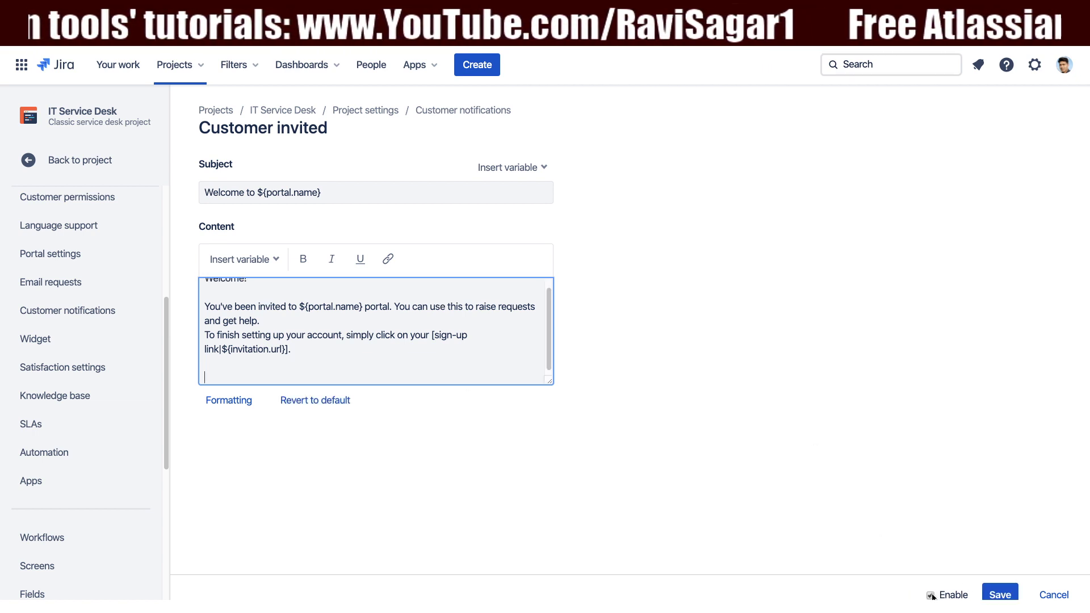
left_click(1054, 595)
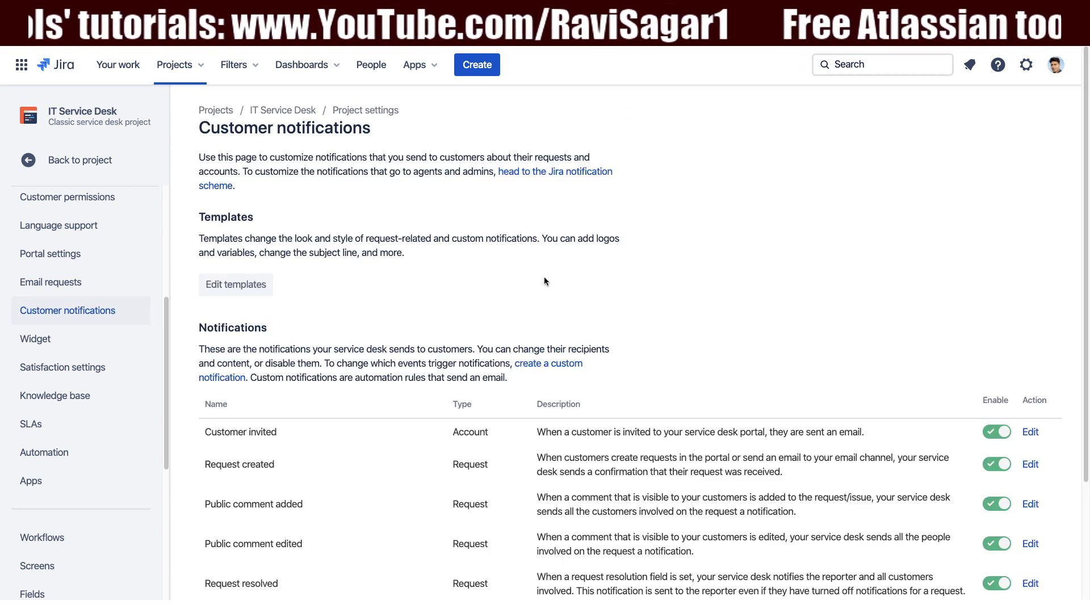
Create a custom notification with an SLA time remaining trigger: Time to first response, due soon (60 min)
left_click(555, 369)
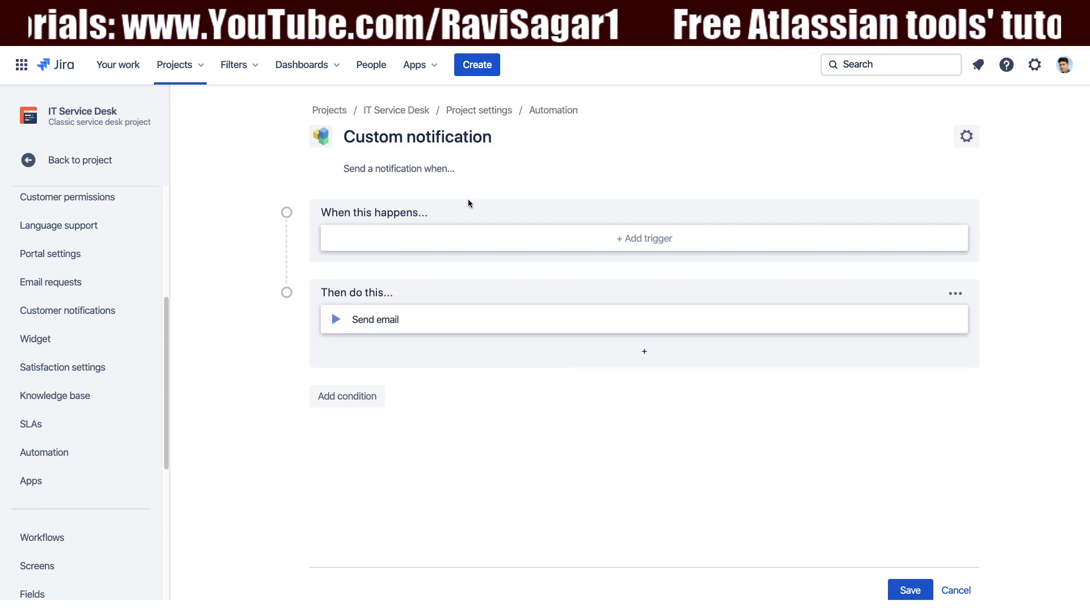
left_click(645, 241)
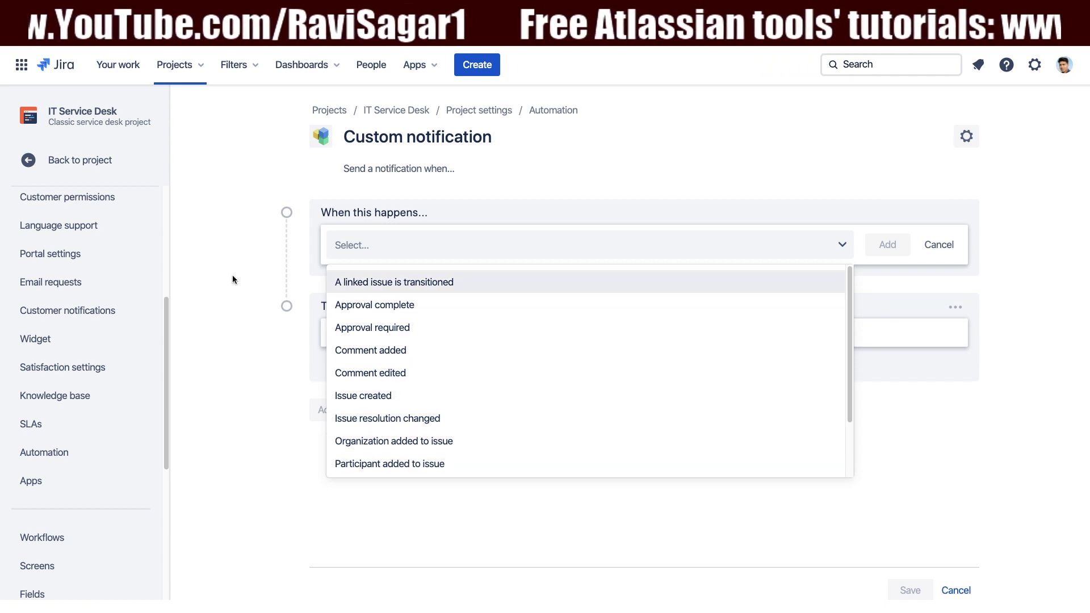
left_click(754, 177)
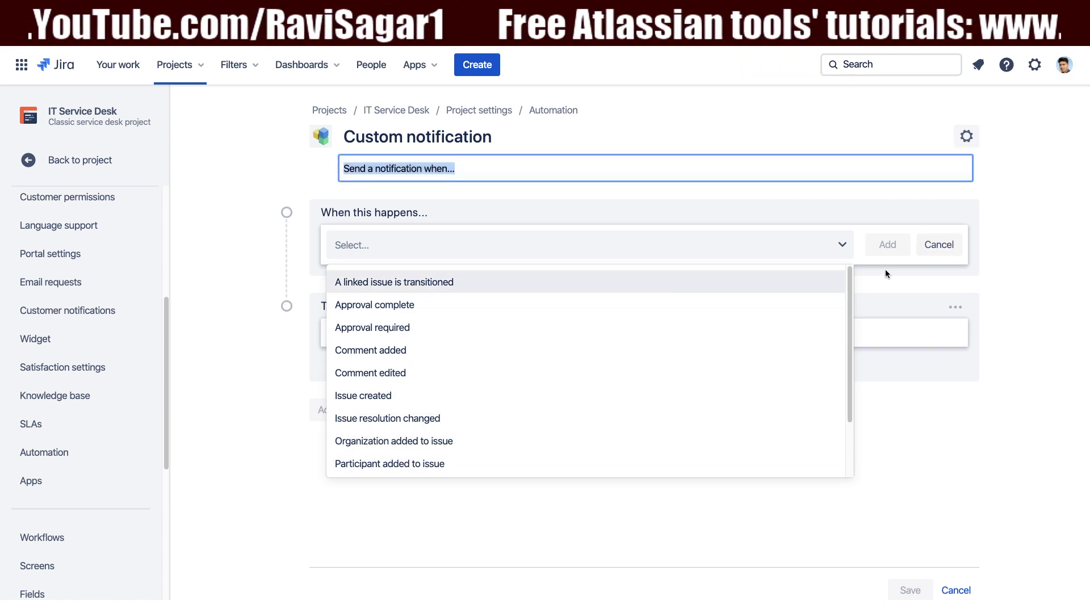
left_click(936, 251)
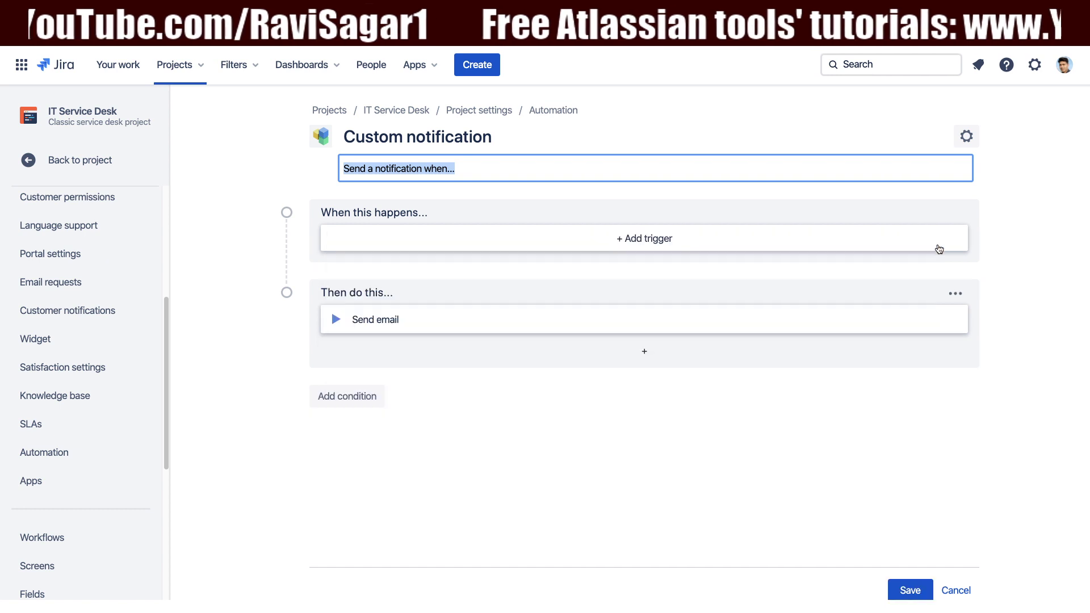
left_click(669, 244)
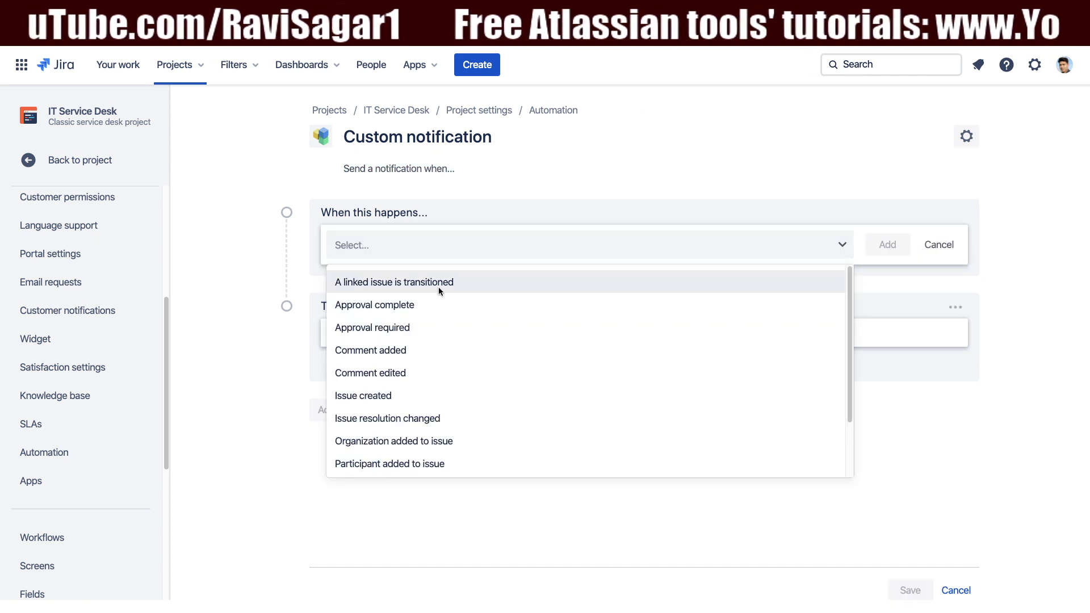
scroll(424, 393, "down", 2)
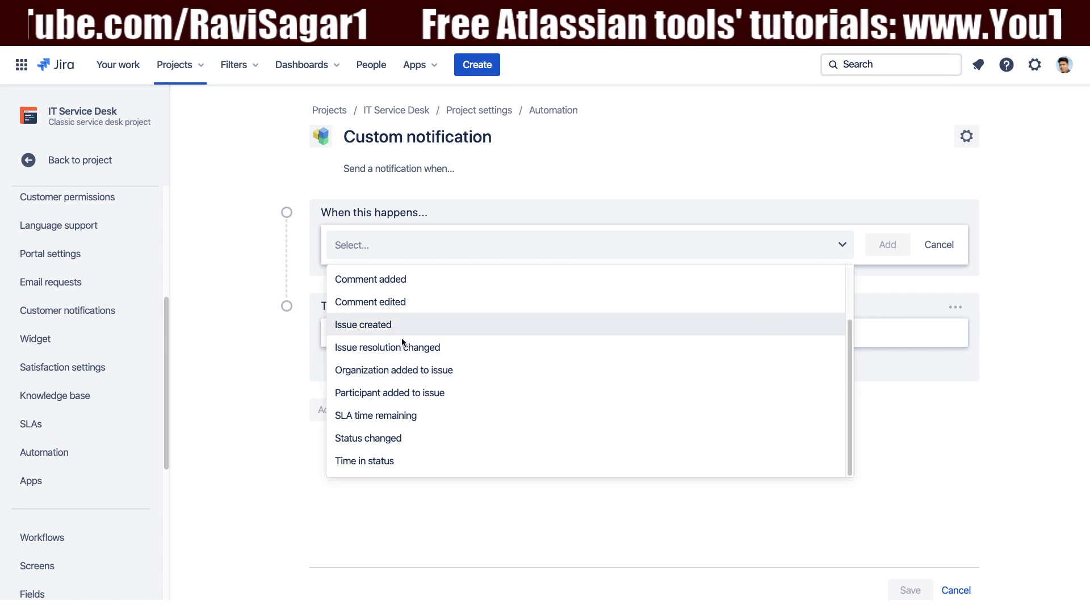
left_click(418, 414)
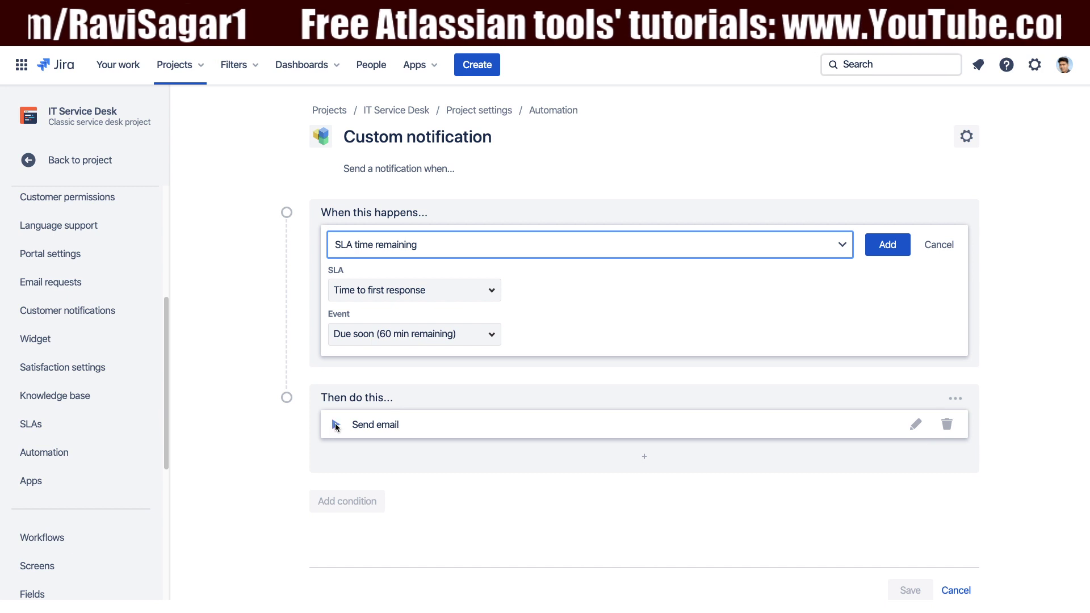
left_click(888, 244)
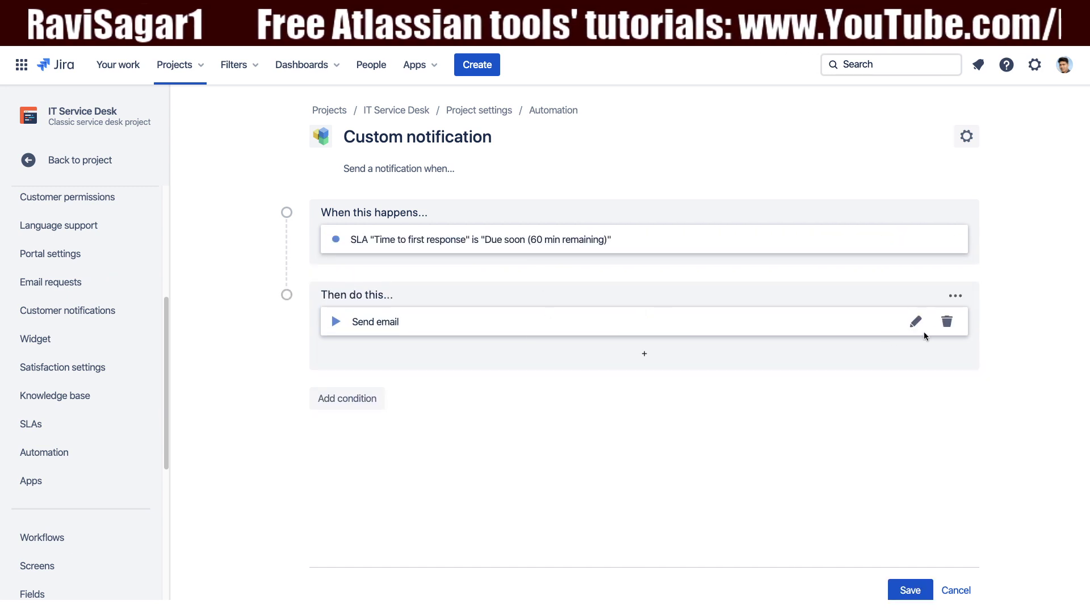
Set the Send email recipients to Customers involved and Reporter (customer), confirm, and save the rule
left_click(915, 322)
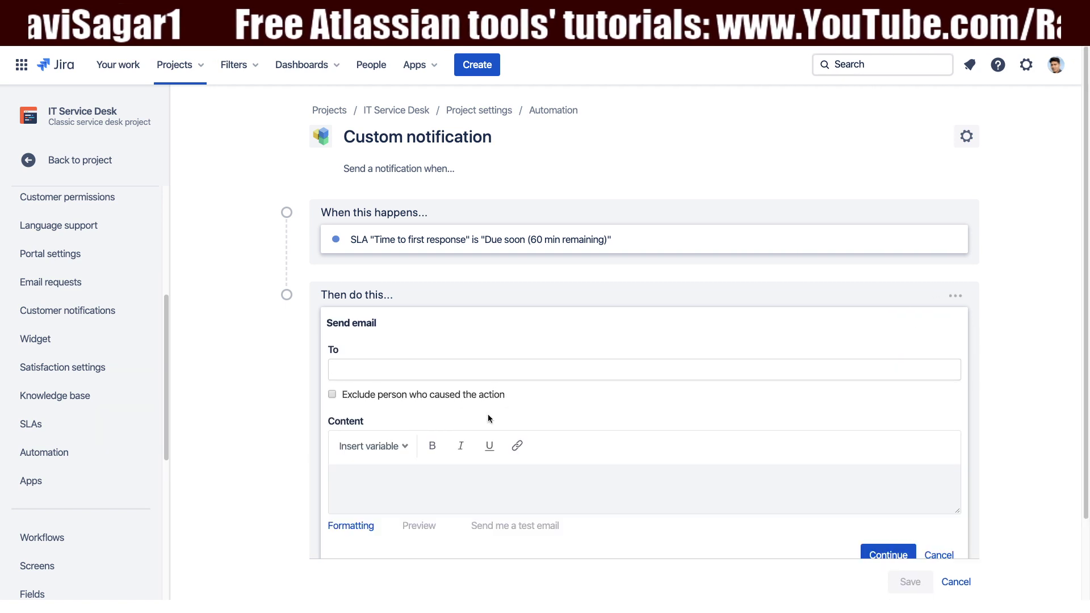
left_click(474, 366)
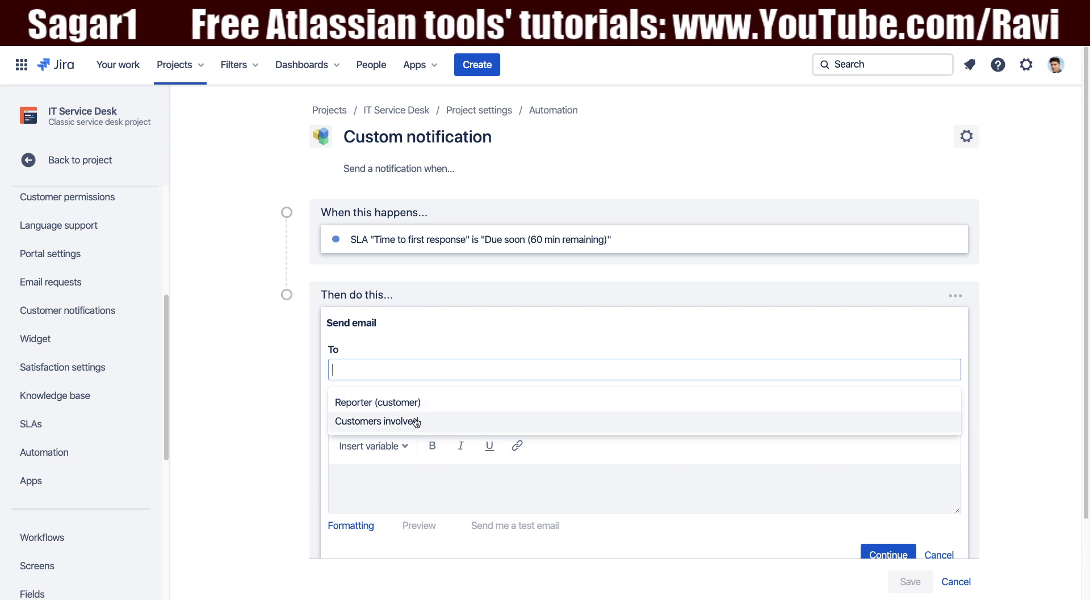
left_click(417, 422)
left_click(468, 371)
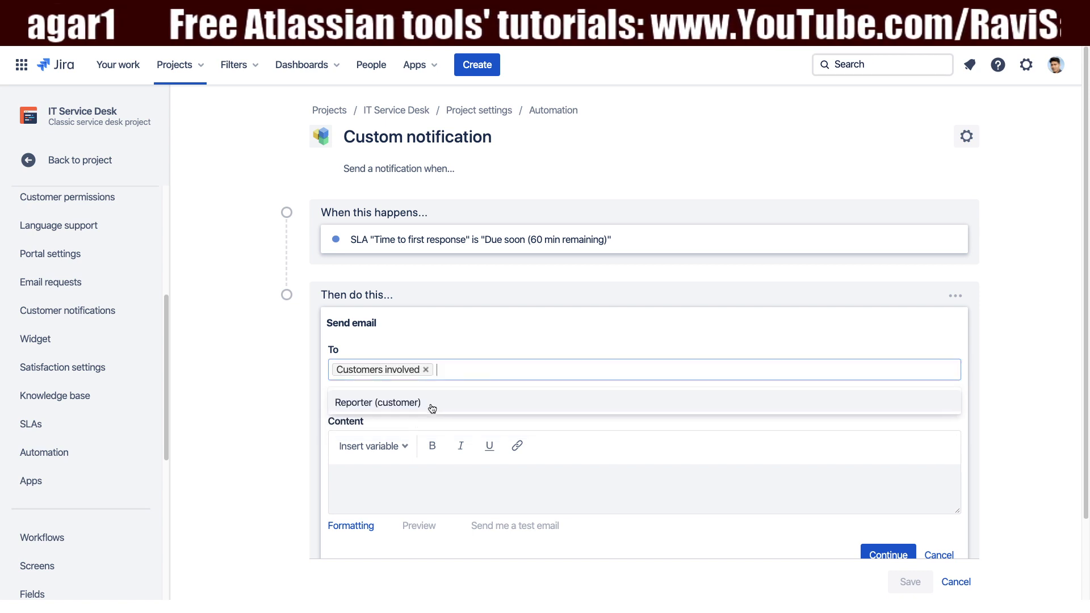
left_click(431, 403)
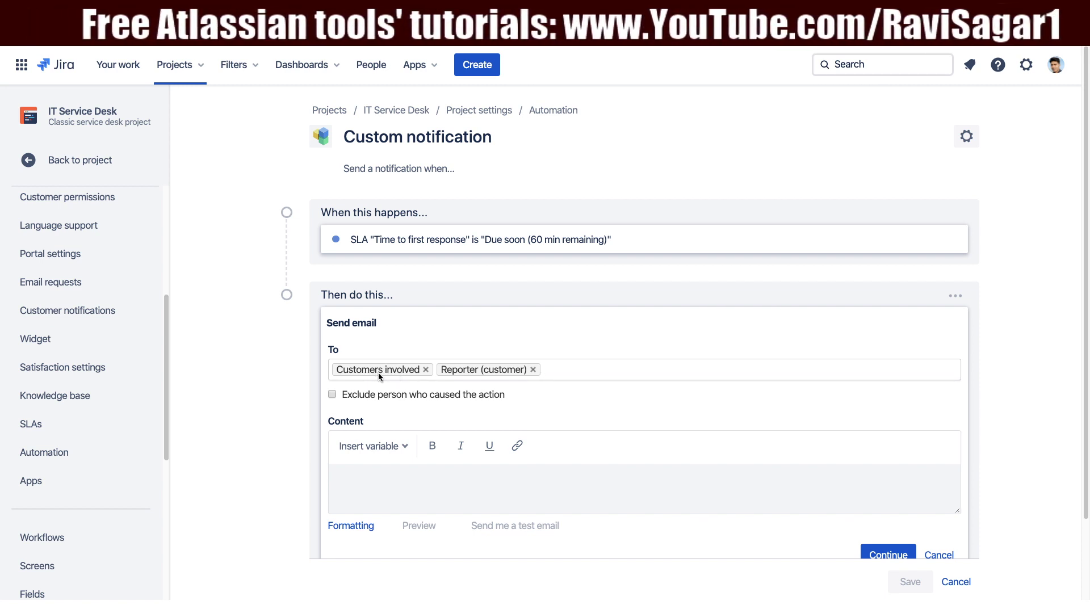
scroll(378, 372, "down", 2)
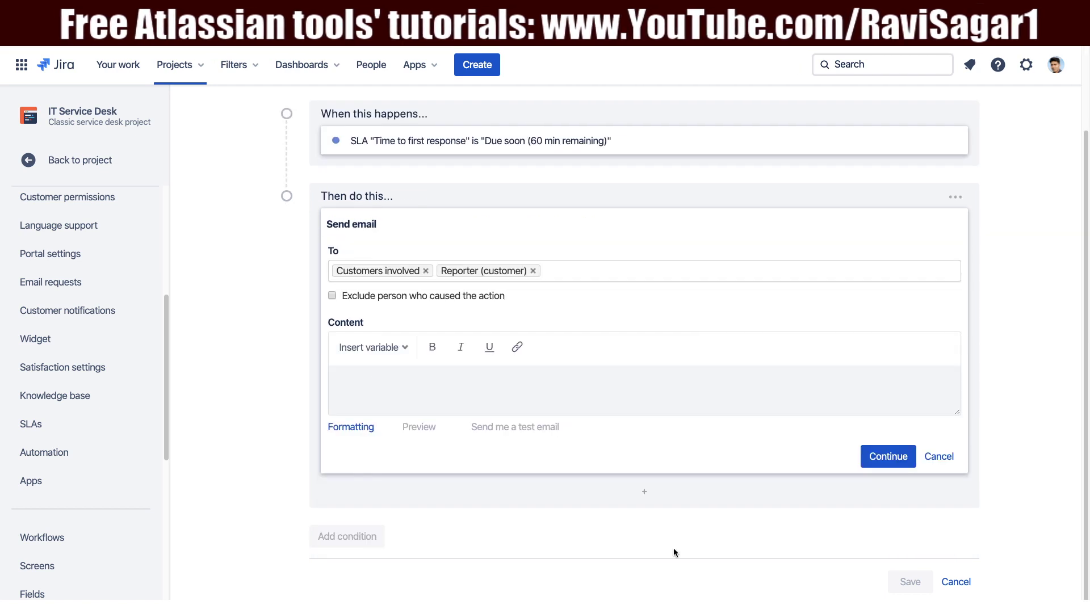
left_click(939, 457)
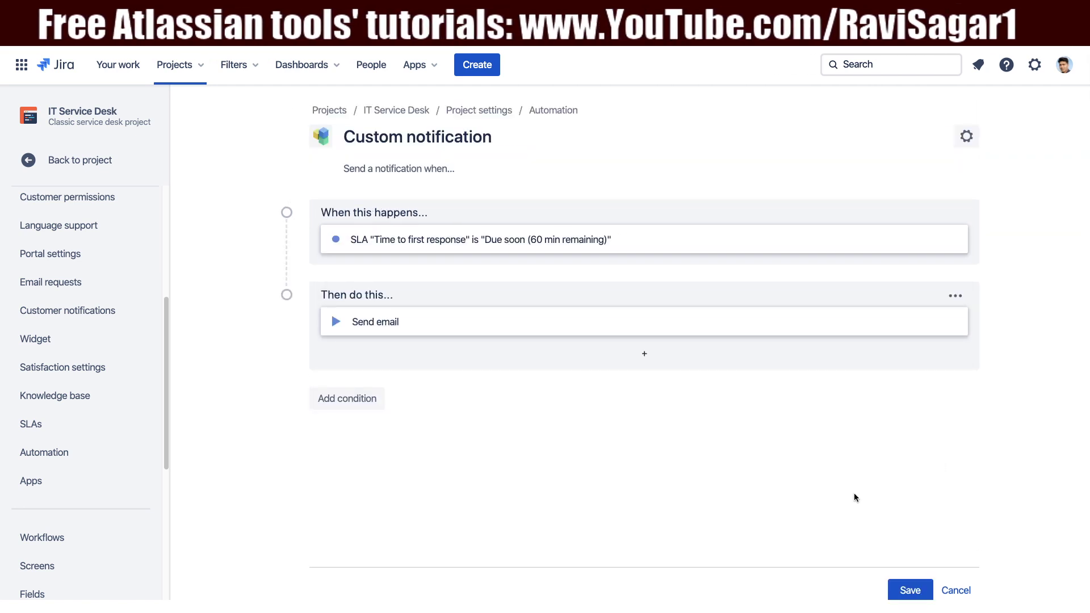
left_click(907, 590)
Scroll through the playlist's 10 videos down to 'Jira Service Desk - Customer notifications'
scroll(669, 484, "down", 3)
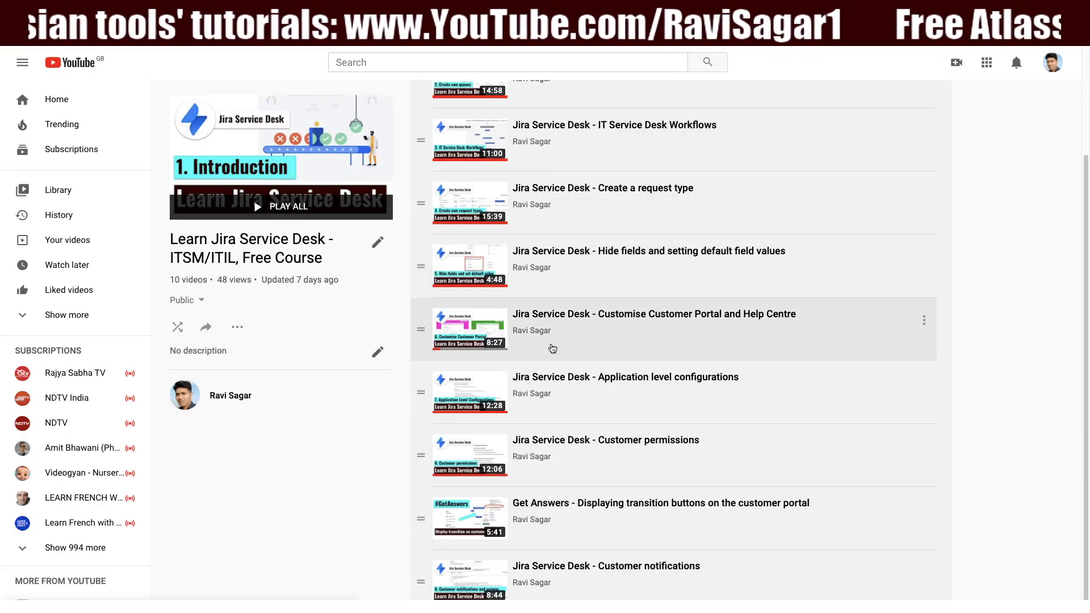
scroll(561, 391, "up", 2)
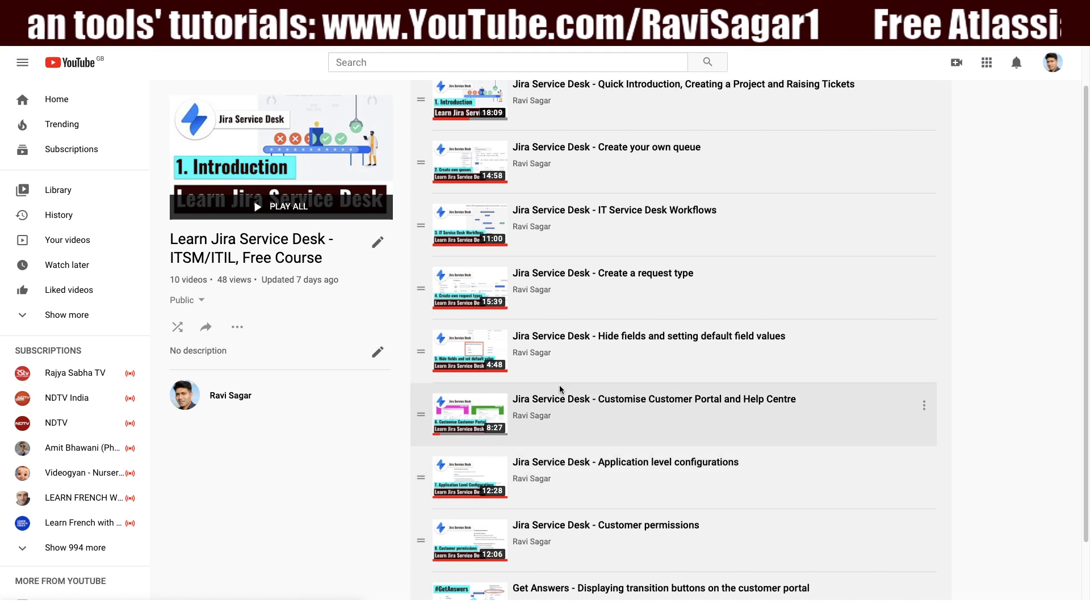
scroll(580, 393, "down", 2)
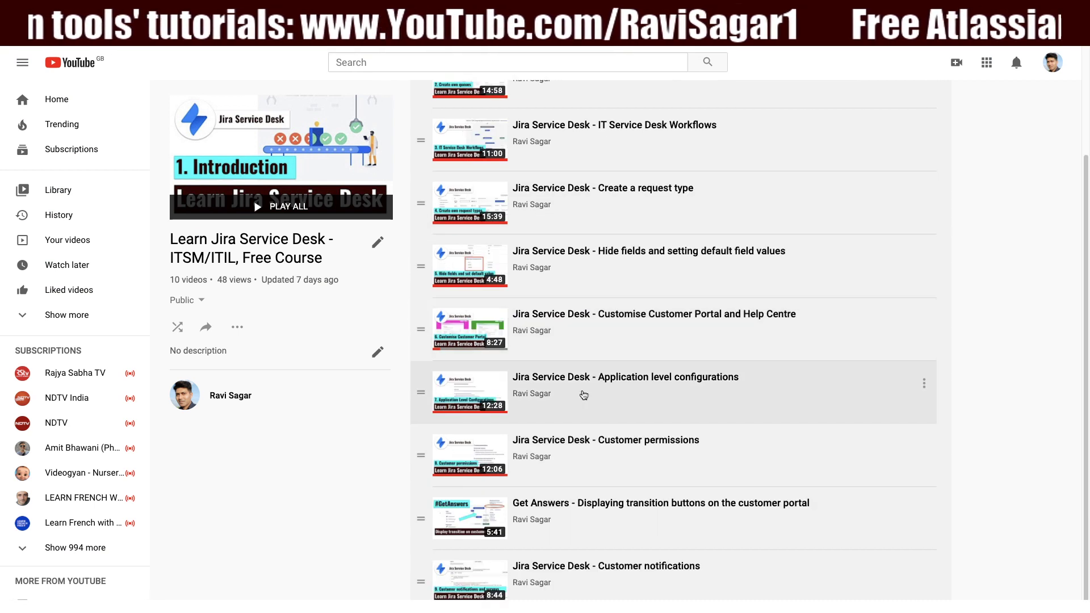